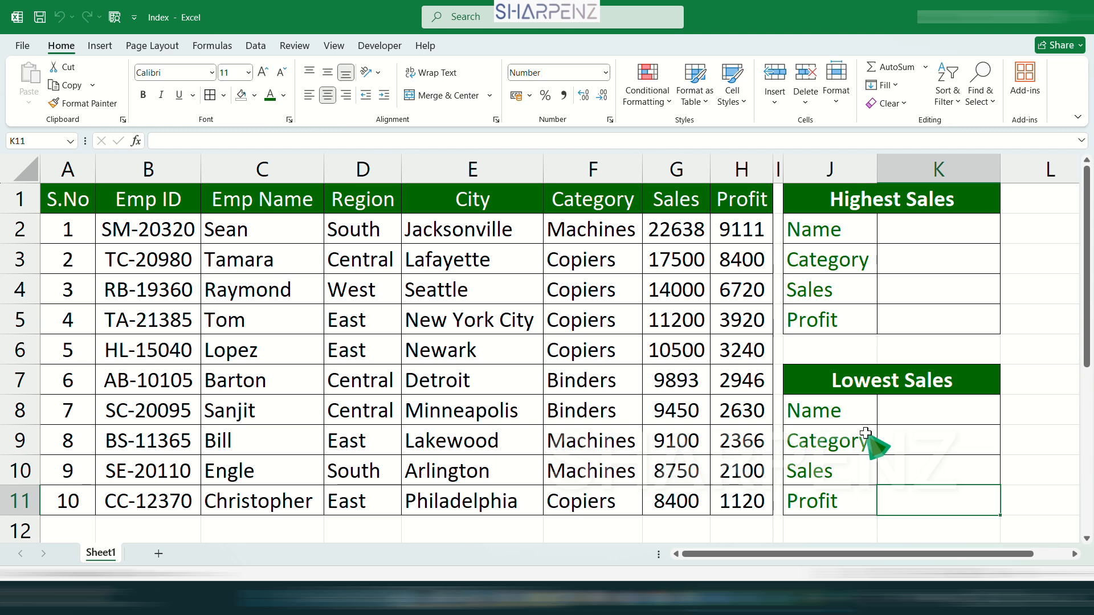
# - Examine the employee table's Emp Name and Category columns and the labels of the Highest Sales block
pyautogui.click(410, 326)
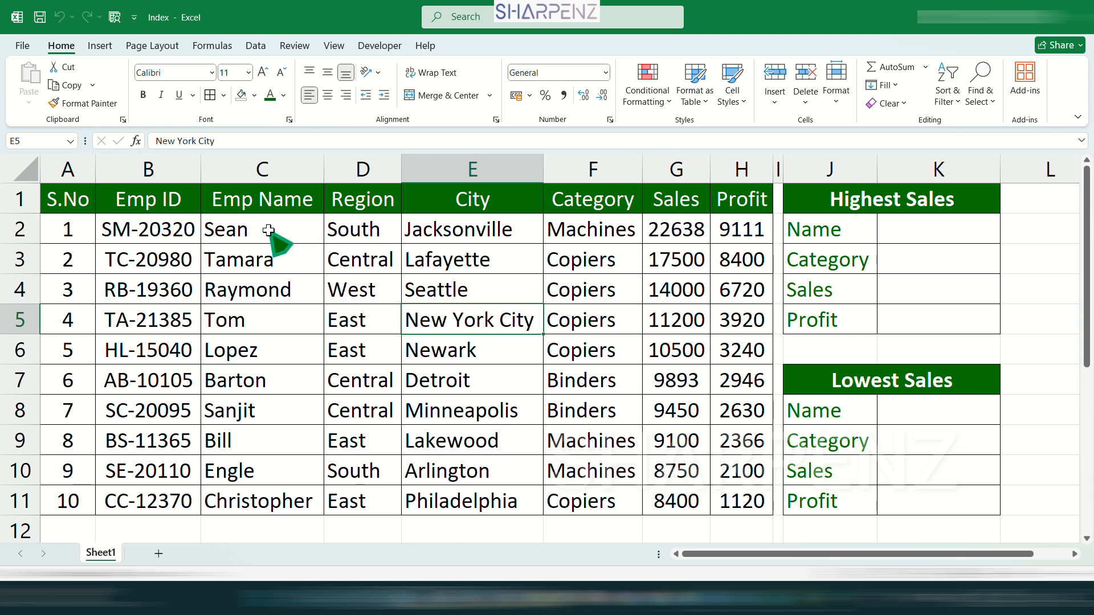
pyautogui.moveTo(271, 230); pyautogui.dragTo(256, 518)
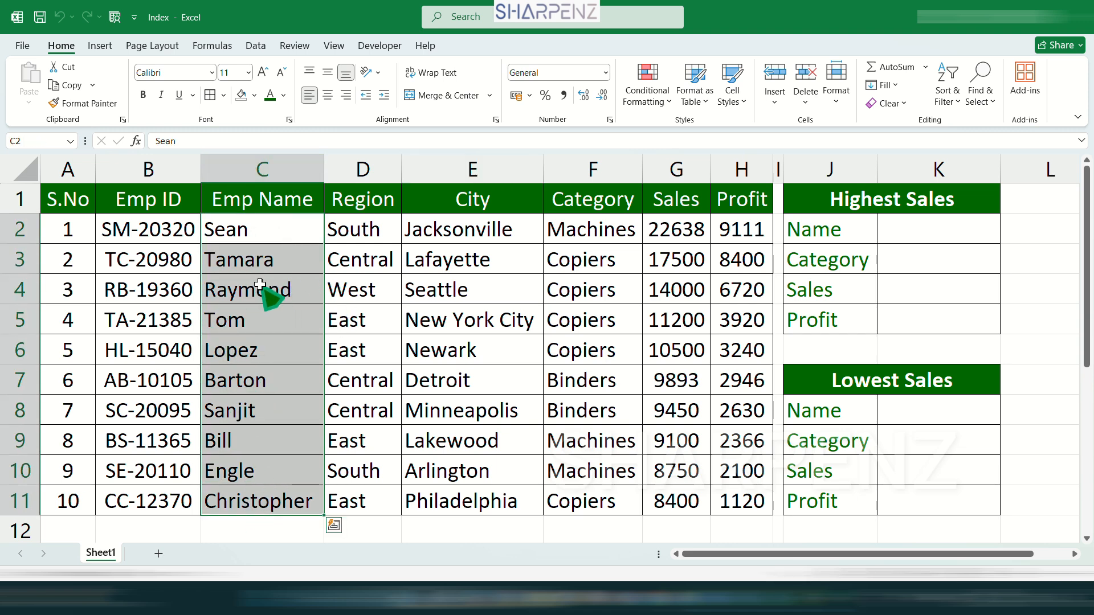
pyautogui.click(283, 233)
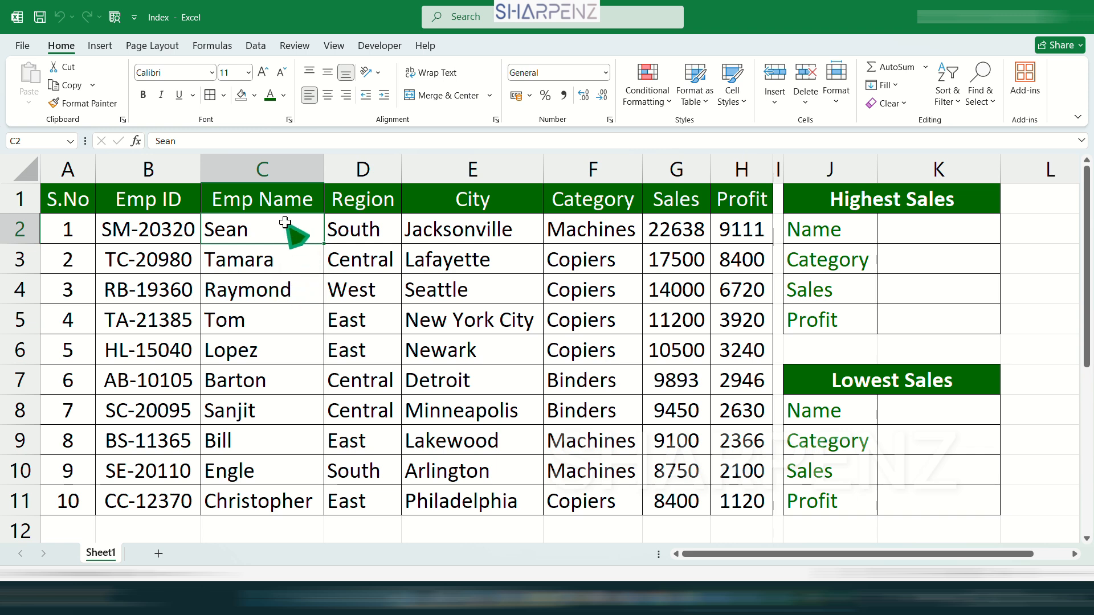
pyautogui.moveTo(285, 222); pyautogui.dragTo(274, 502)
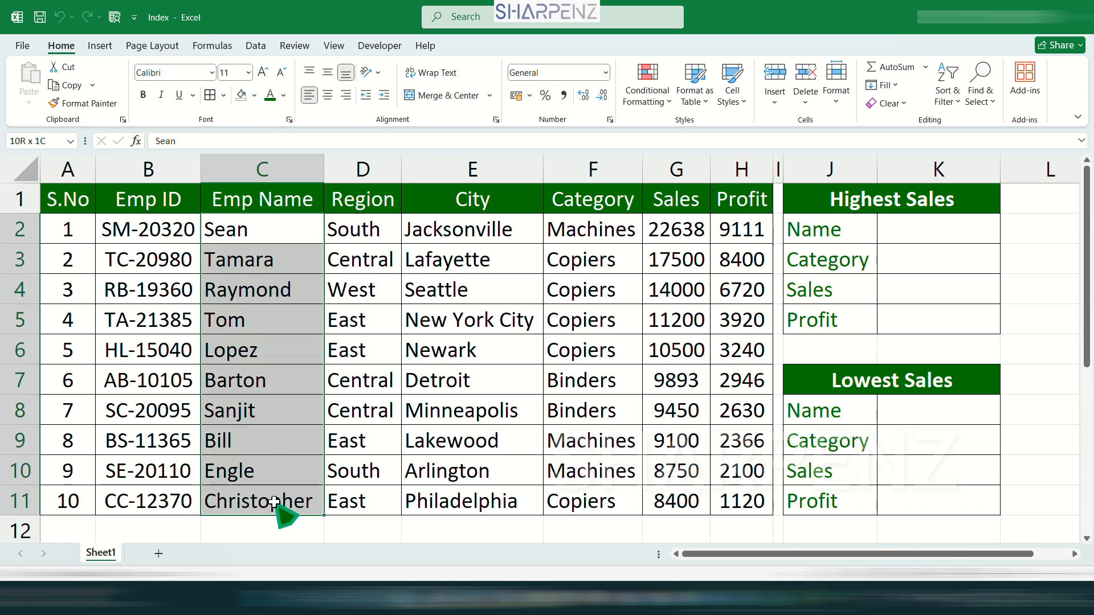
pyautogui.click(582, 235)
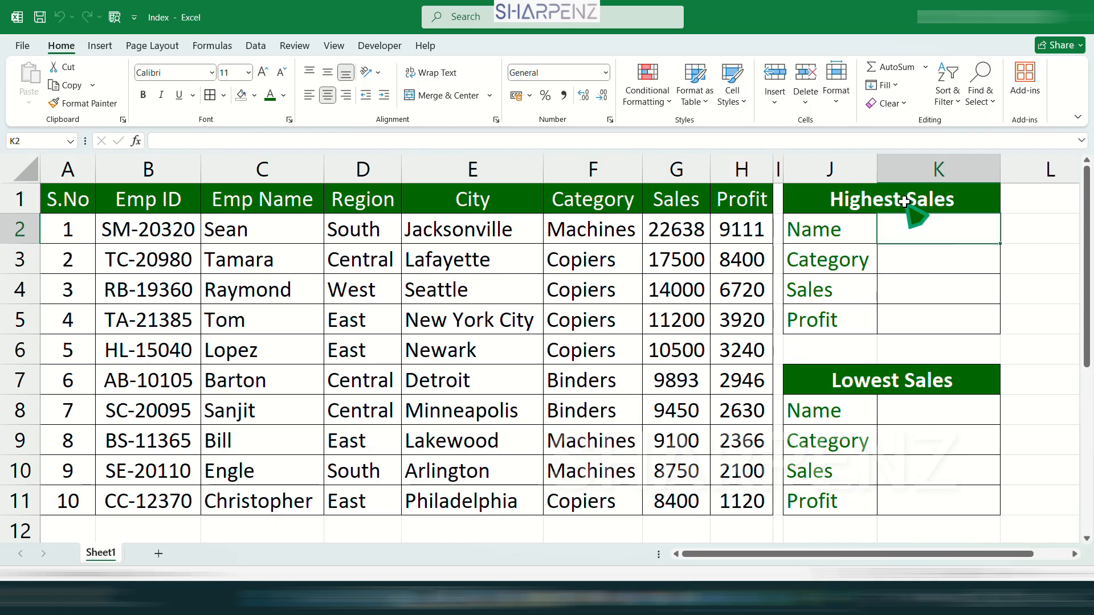
pyautogui.click(850, 202)
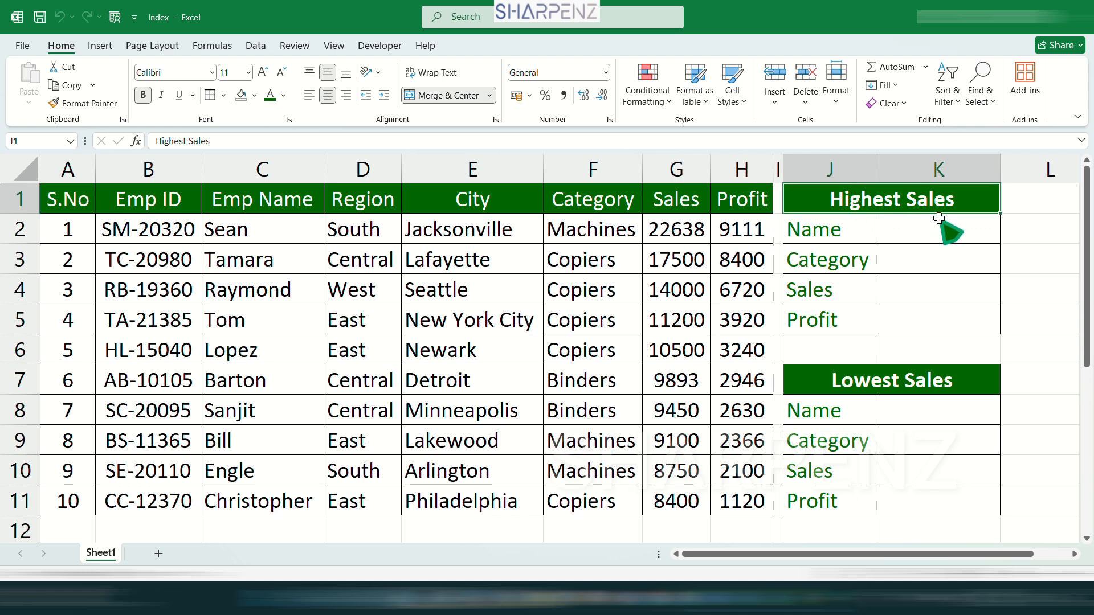
pyautogui.click(837, 235)
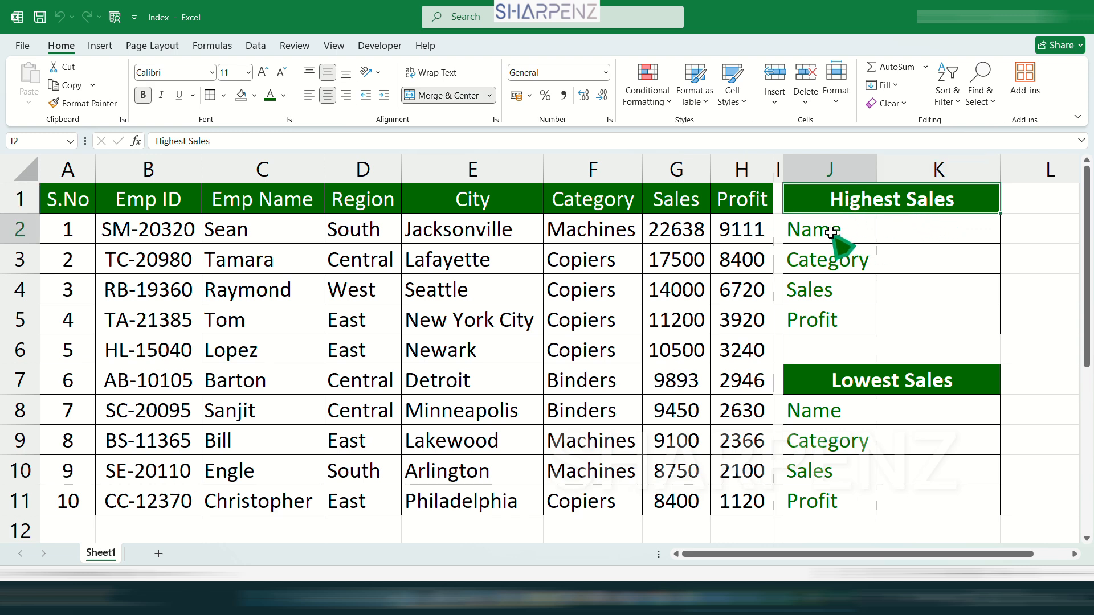
pyautogui.click(835, 264)
pyautogui.click(841, 290)
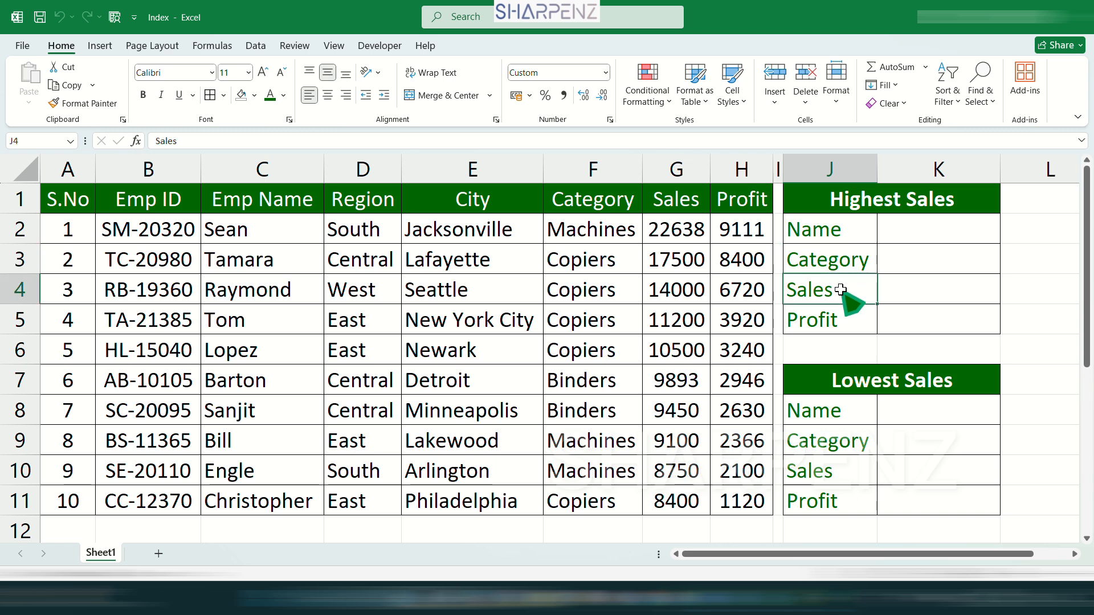
pyautogui.click(838, 322)
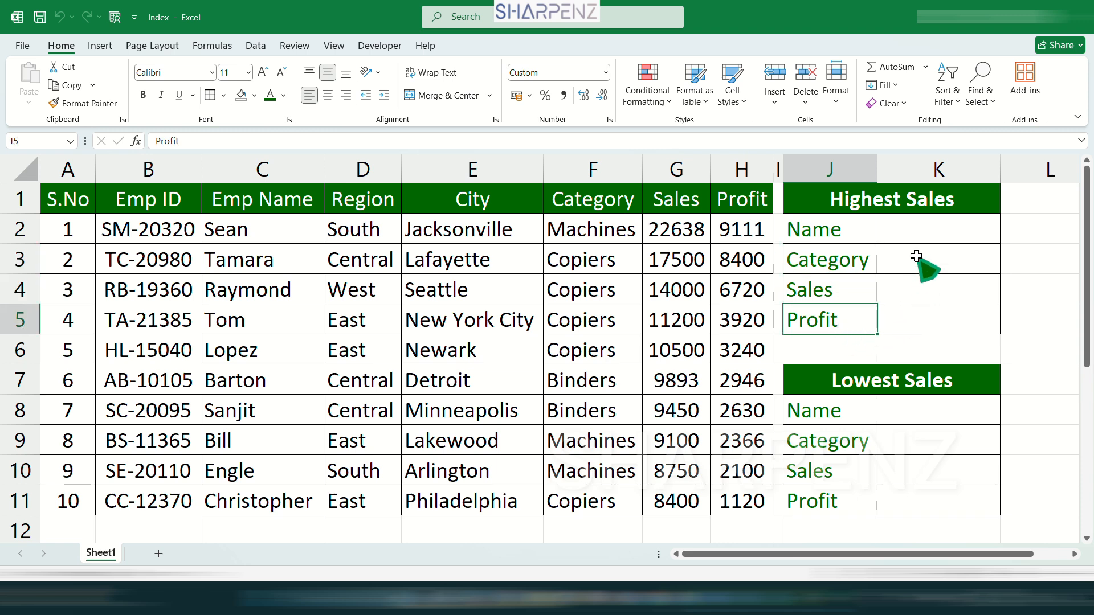
# - Enter =INDEX(A1:H11,2,3) in K2 to return the name for the Highest Sales block
pyautogui.click(909, 231)
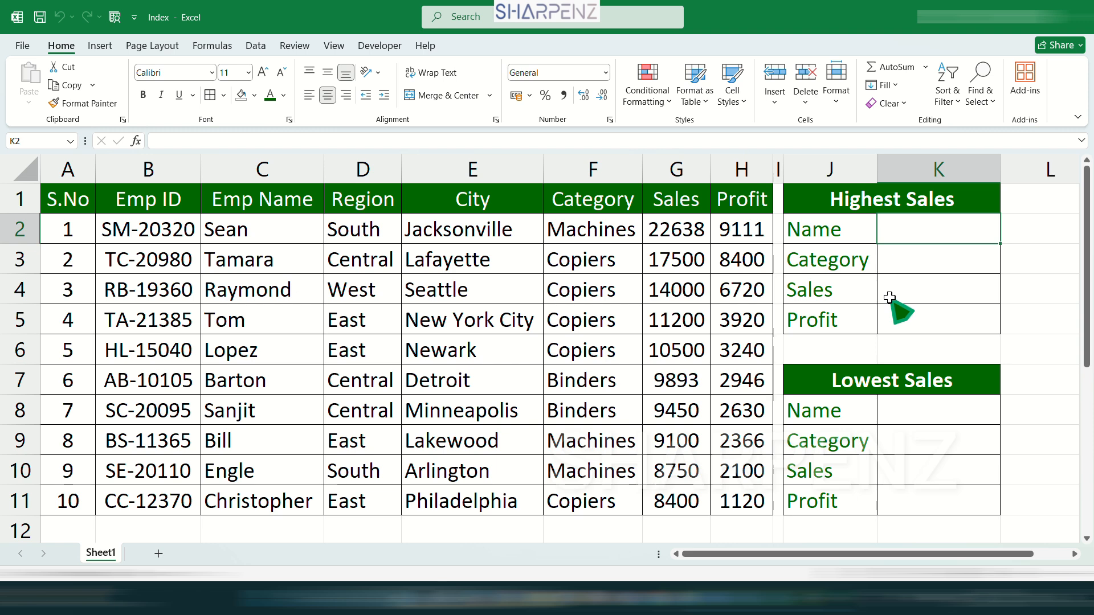
pyautogui.write('=inde')
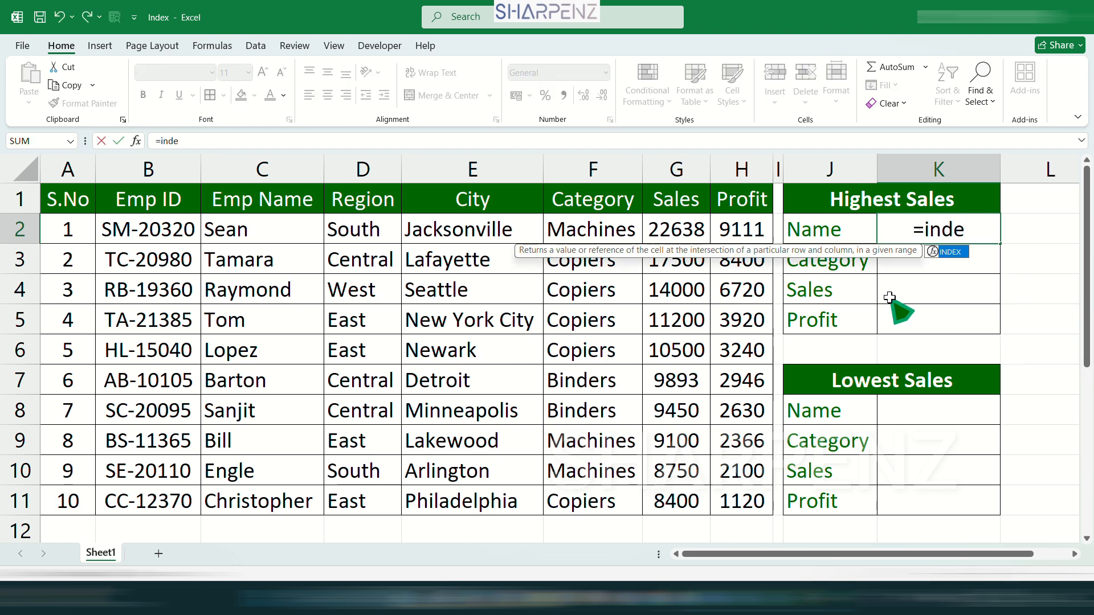
pyautogui.write('x')
pyautogui.press('Tab')
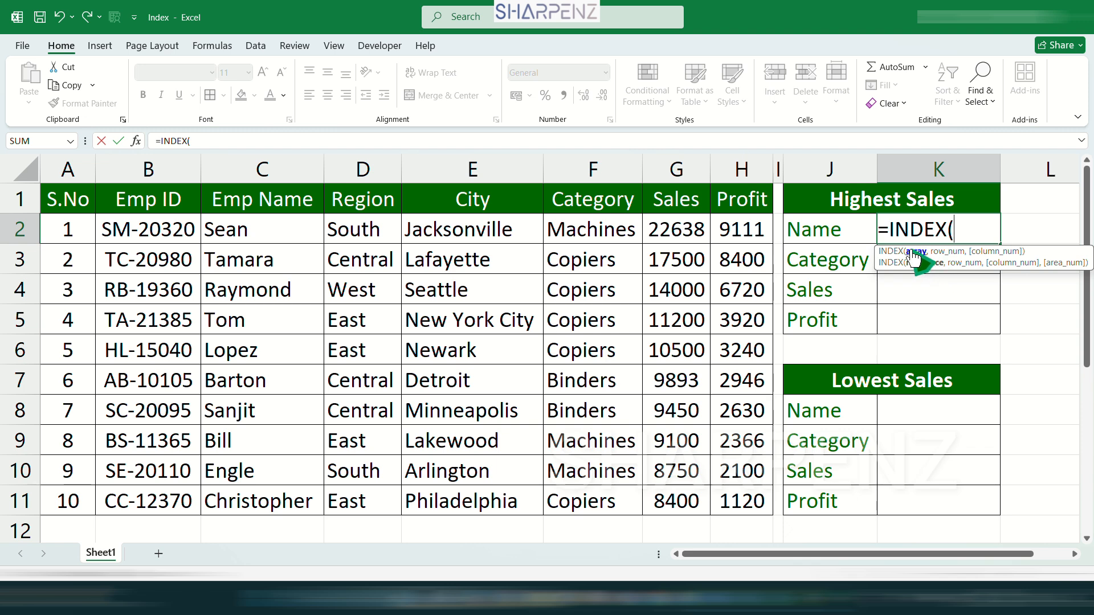
pyautogui.moveTo(81, 196); pyautogui.dragTo(739, 502)
pyautogui.write(',')
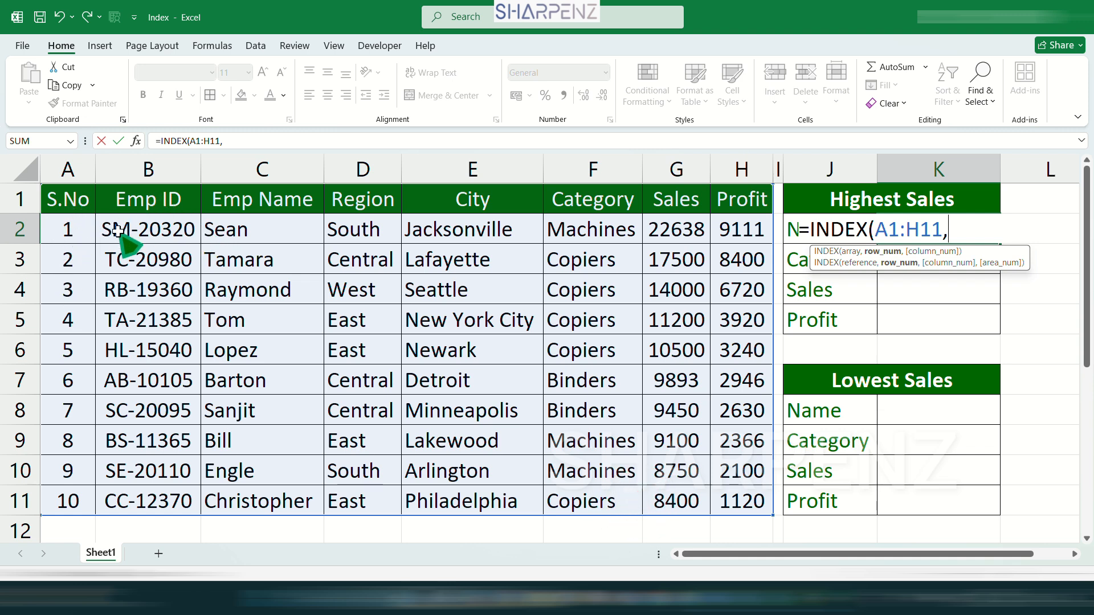
pyautogui.write('2,3')
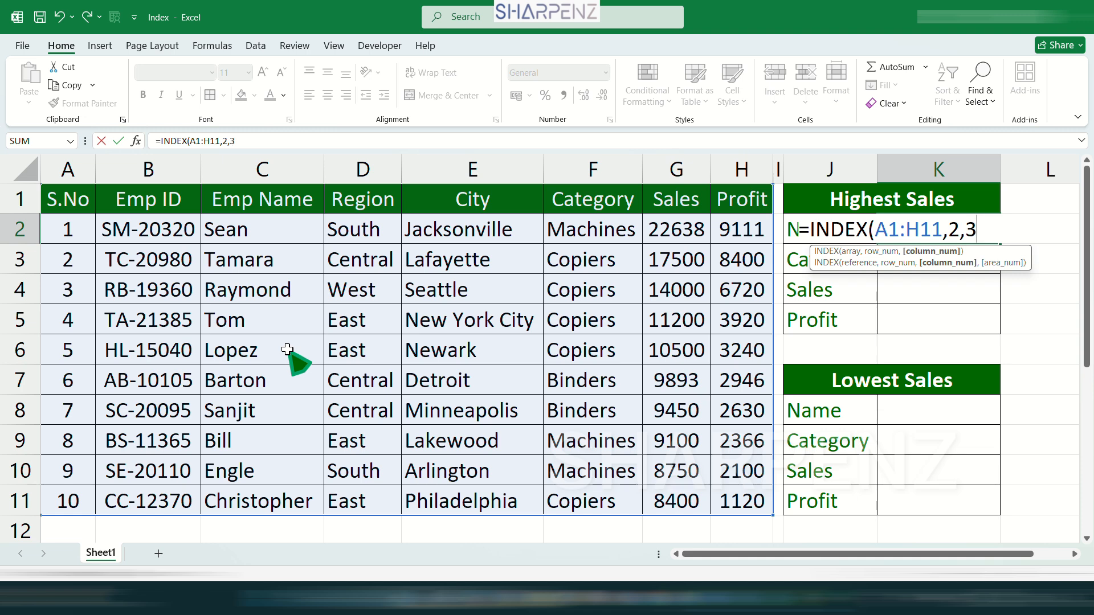
pyautogui.write(')')
pyautogui.press('Return')
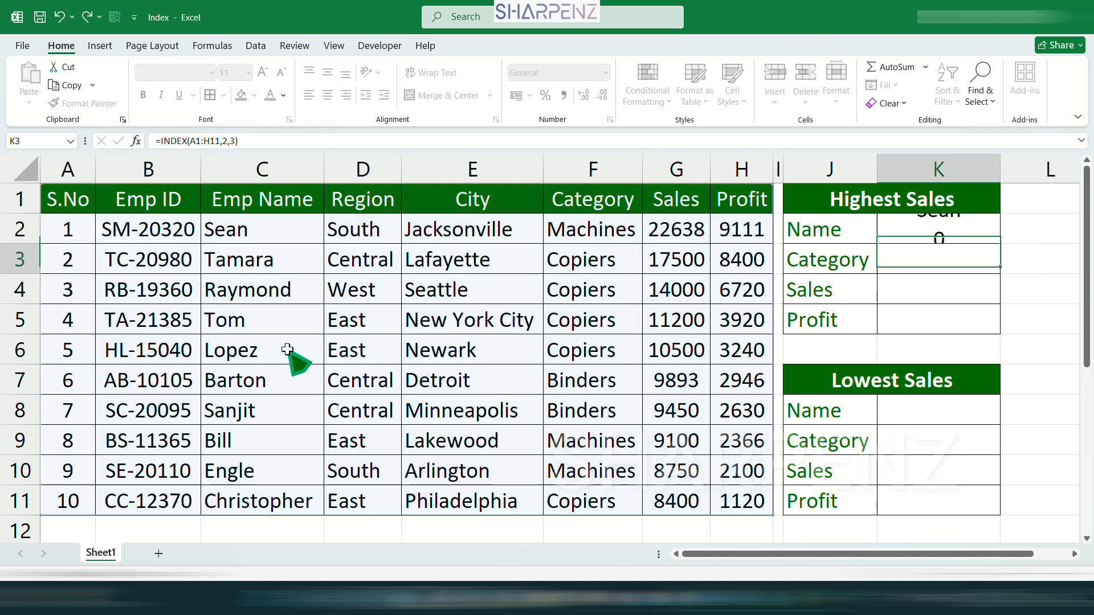
# - Check the INDEX formula in K2 against the intersection of row 2 and column C in the employee table
pyautogui.click(963, 234)
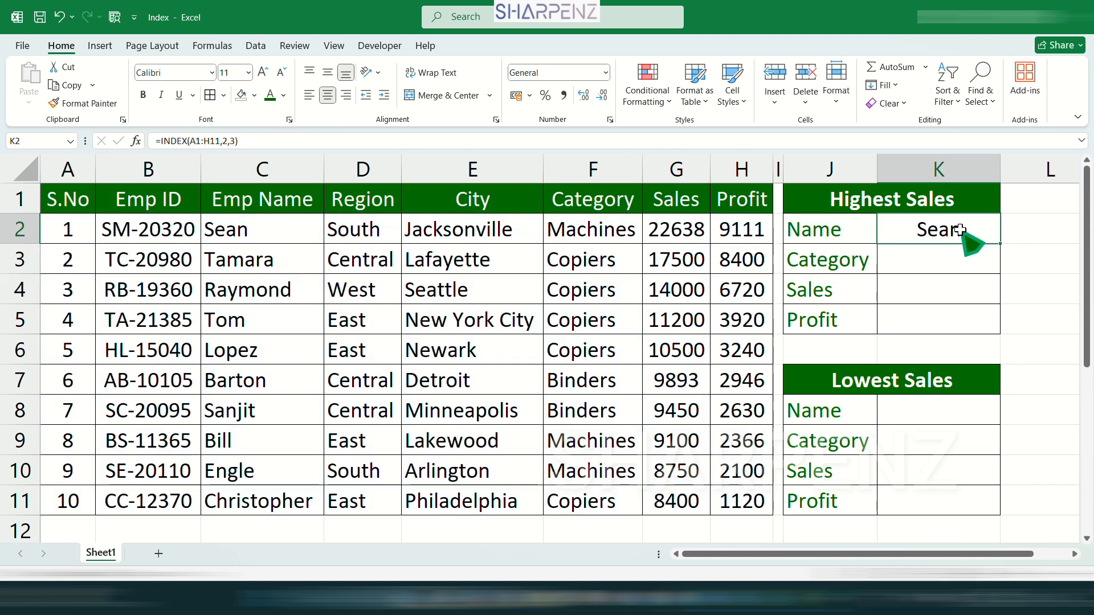
pyautogui.click(267, 227)
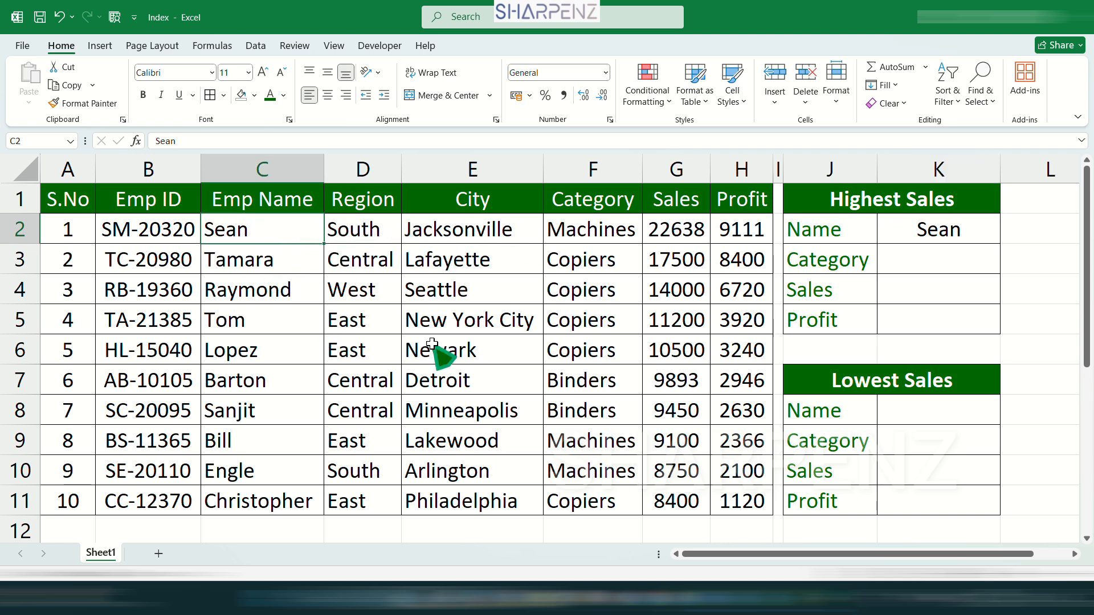
pyautogui.click(963, 237)
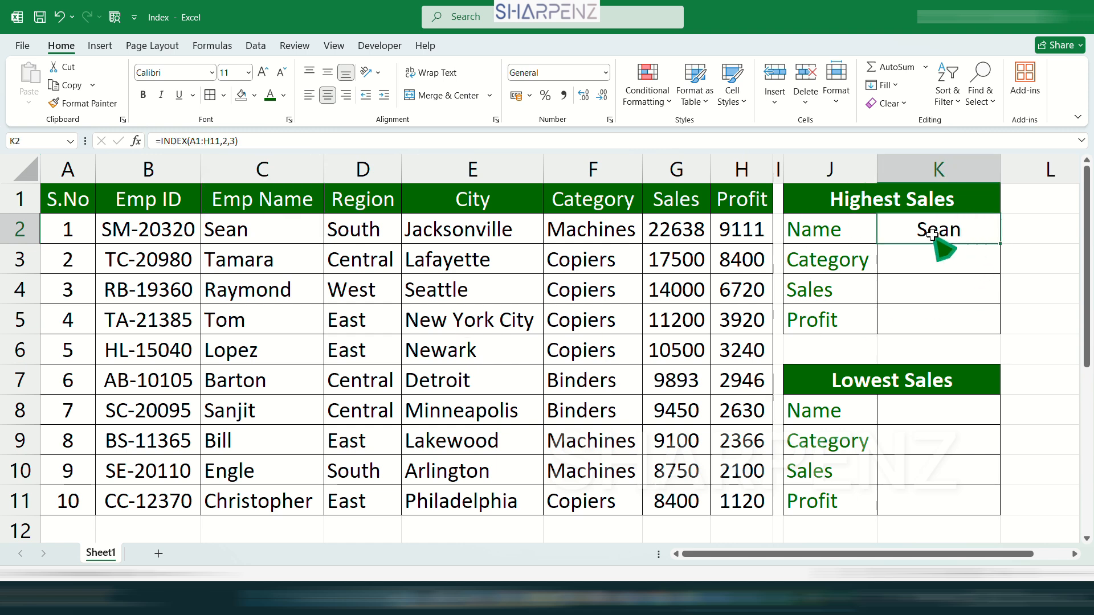
pyautogui.click(230, 139)
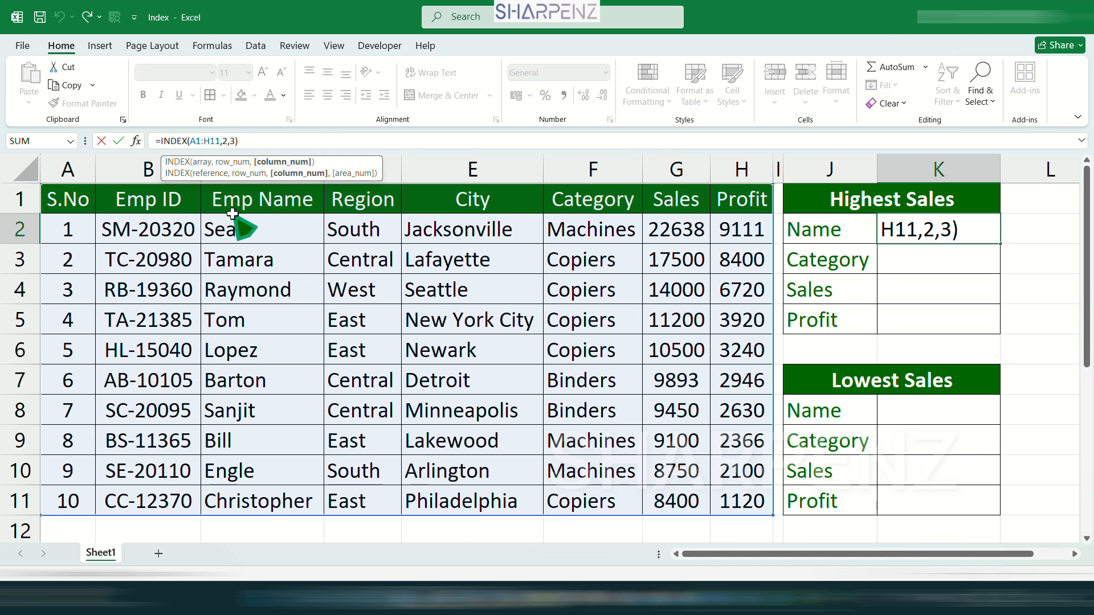
pyautogui.press('Return')
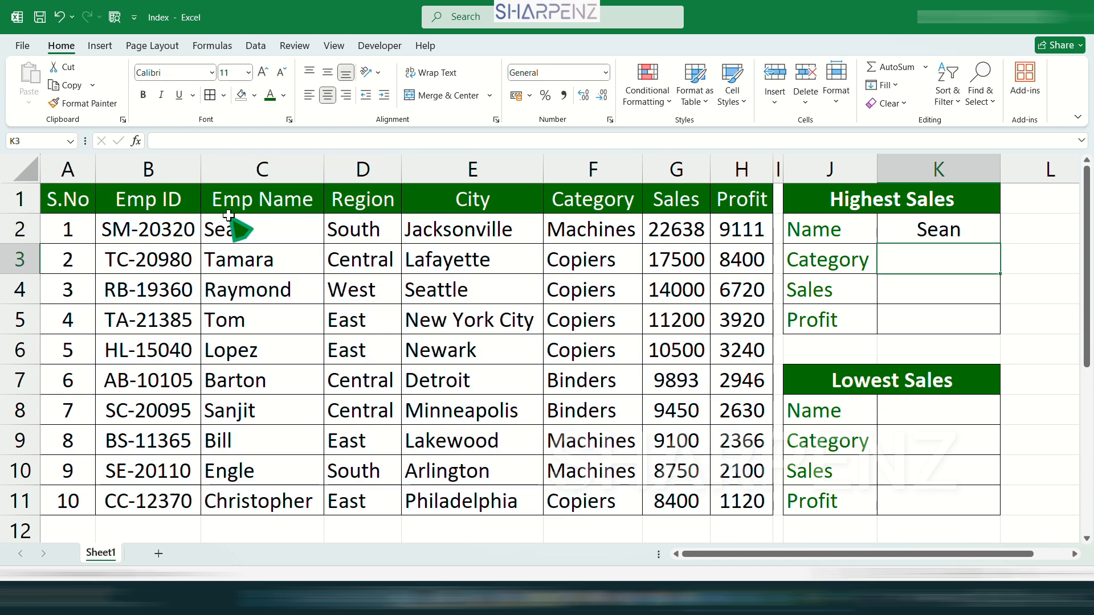
pyautogui.click(261, 169)
pyautogui.keyDown('ctrl'); pyautogui.click(19, 229); pyautogui.keyUp('ctrl')
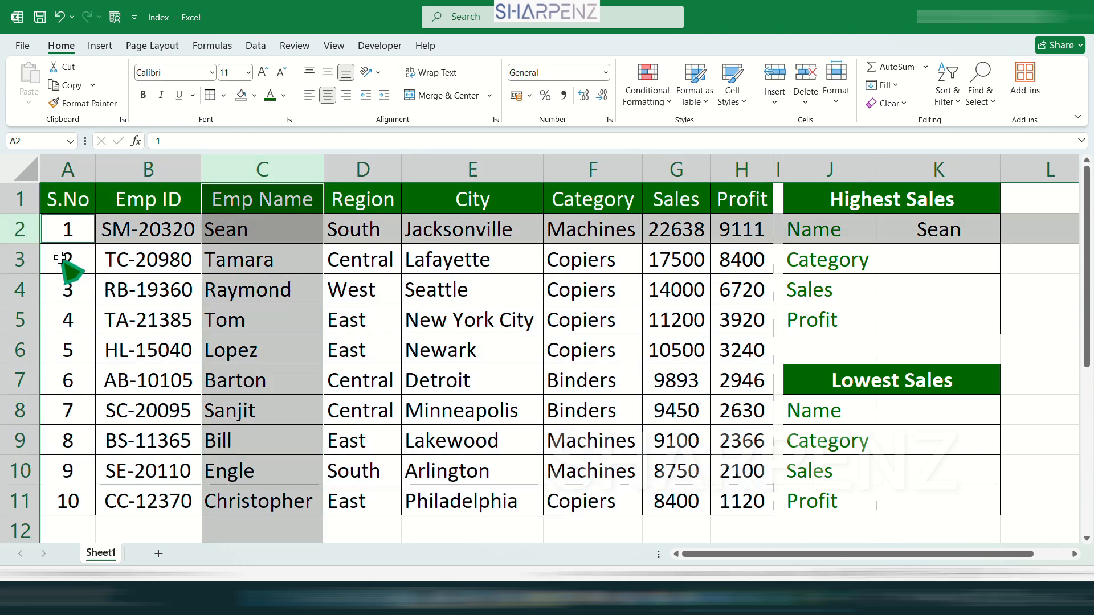
pyautogui.click(277, 229)
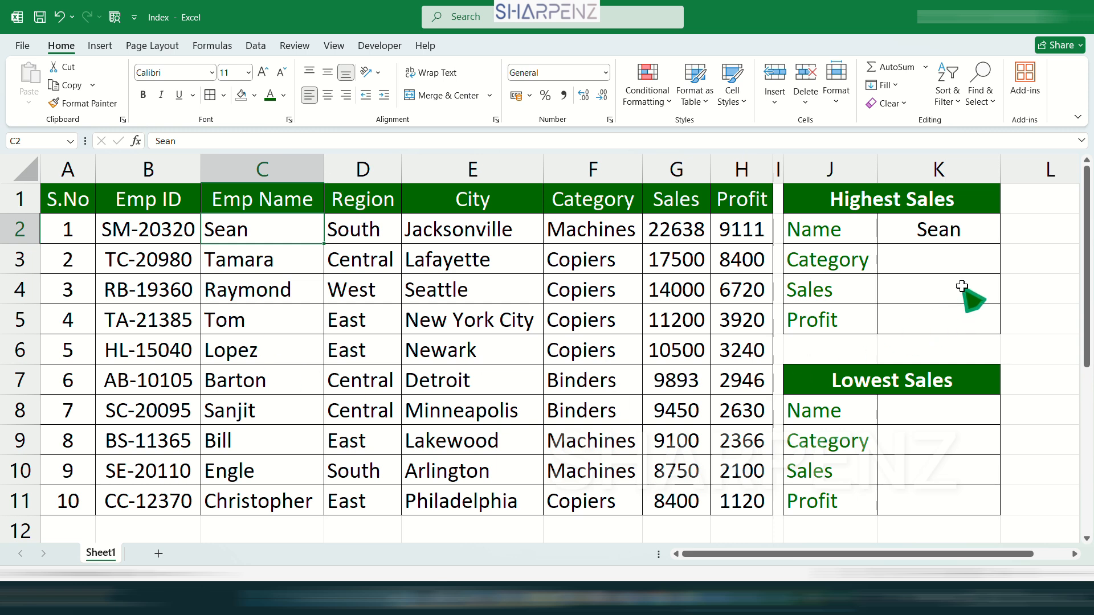
# - Enter =INDEX(A1:H11,2,6) in K3 to return the category for the Highest Sales block
pyautogui.click(924, 259)
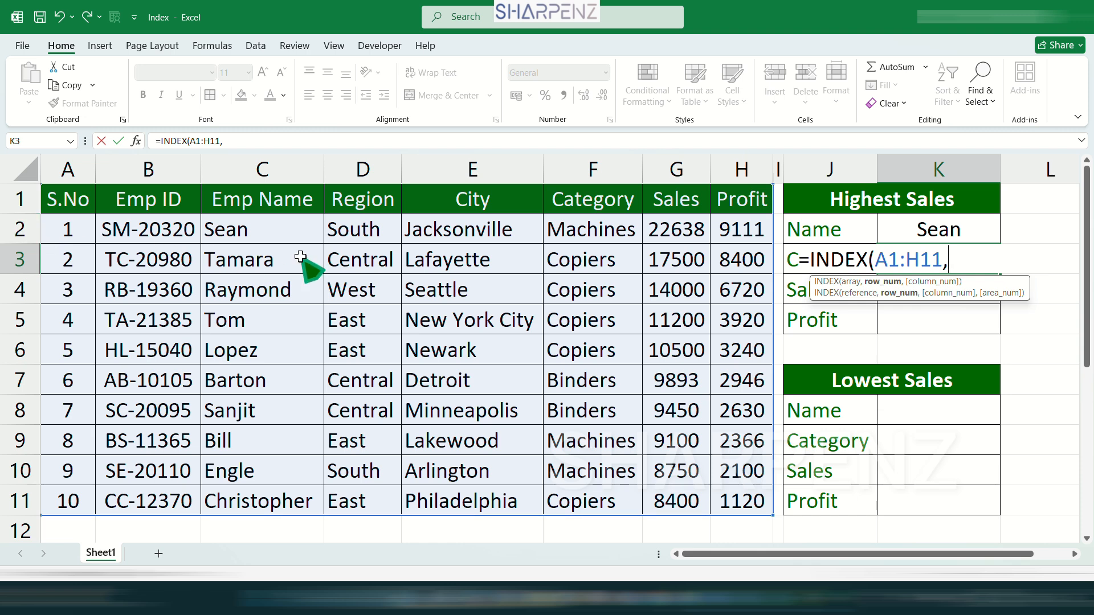
pyautogui.write(',6')
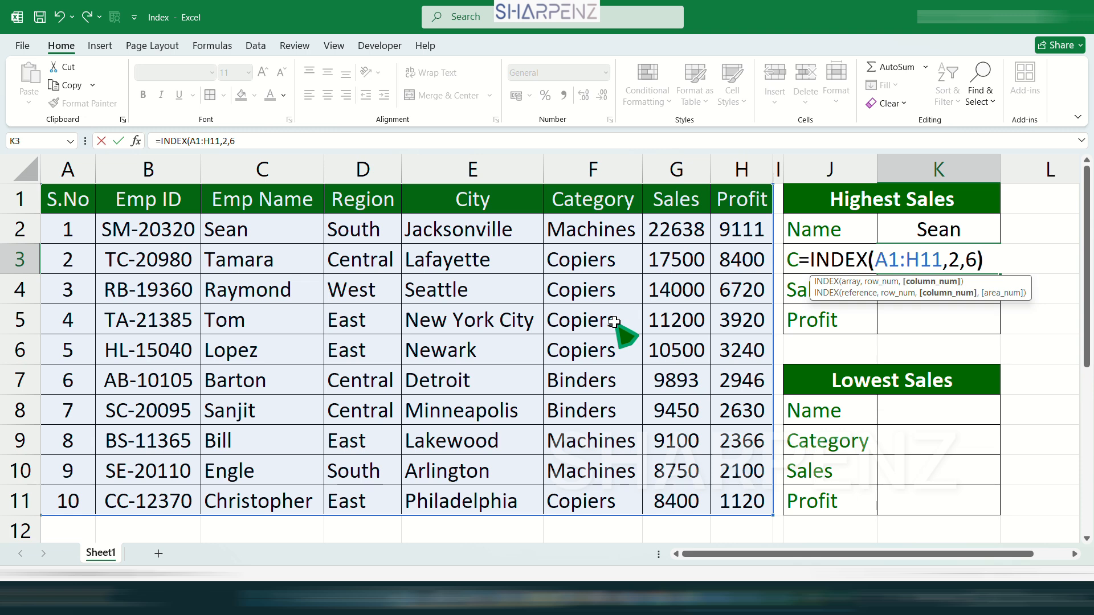
pyautogui.write(')')
pyautogui.press('Return')
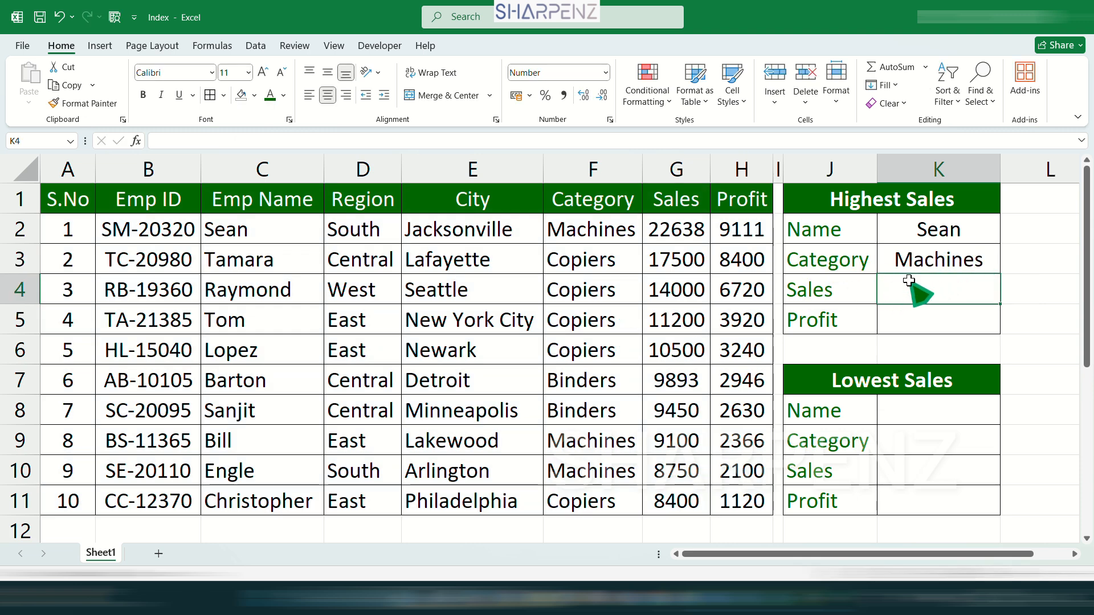
# - Enter =INDEX(A2:H12,2,7) in K4 for the Sales entry of the Highest Sales block
pyautogui.write('=INDEX(A2:H12,2,')
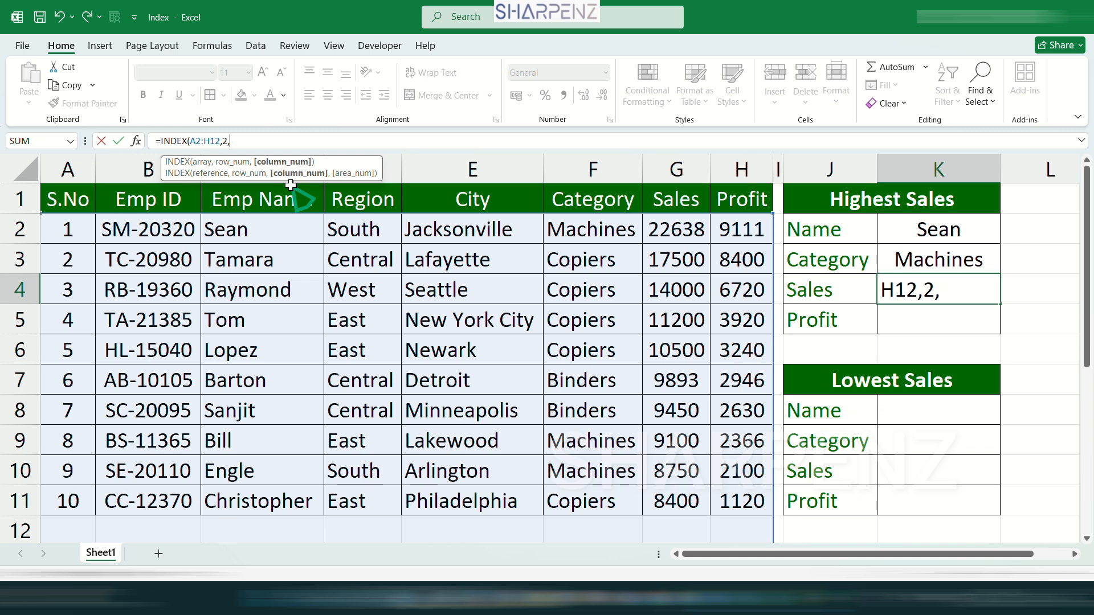
pyautogui.write('7)')
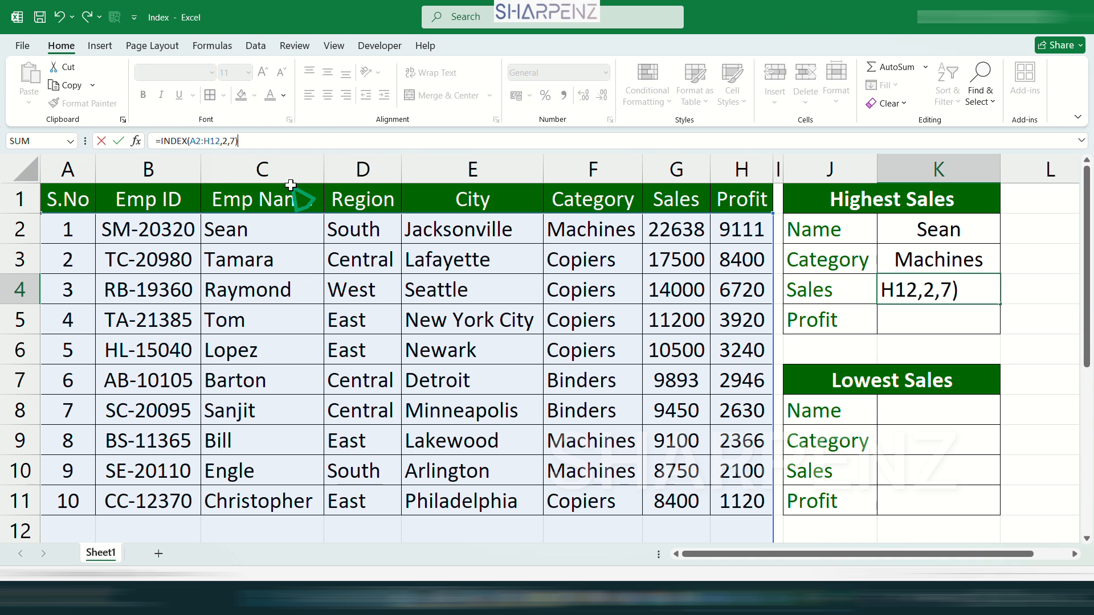
pyautogui.press('Return')
# - Enter =INDEX(A3:H13,2,8) in K5 for the Profit entry and display K4:K5 without decimals
pyautogui.click(966, 302)
pyautogui.write('=INDEX(A3:H13,2,')
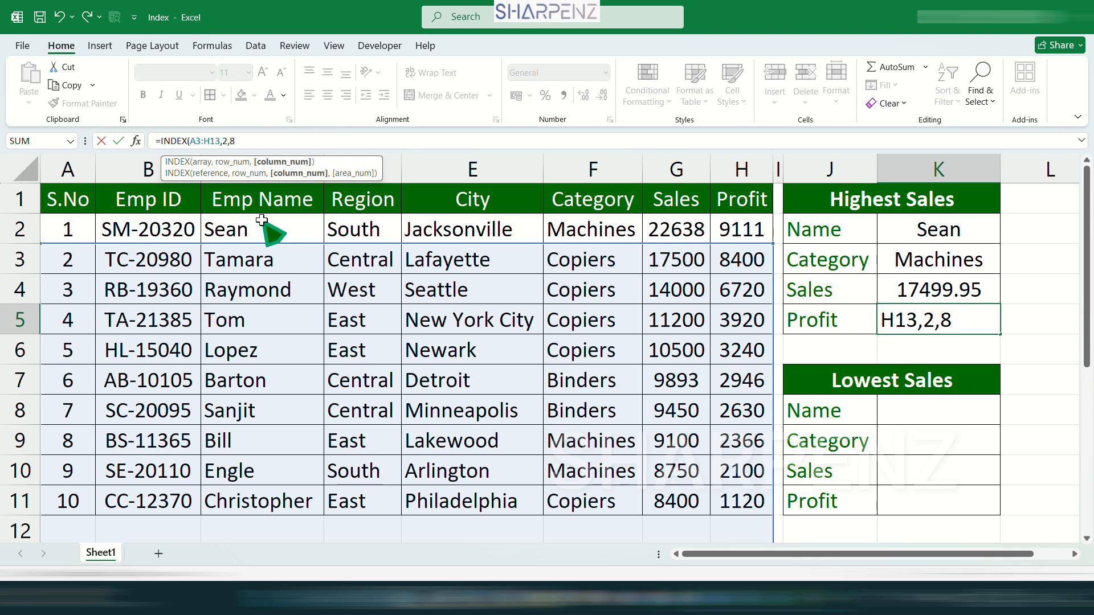
pyautogui.write('8)')
pyautogui.press('Return')
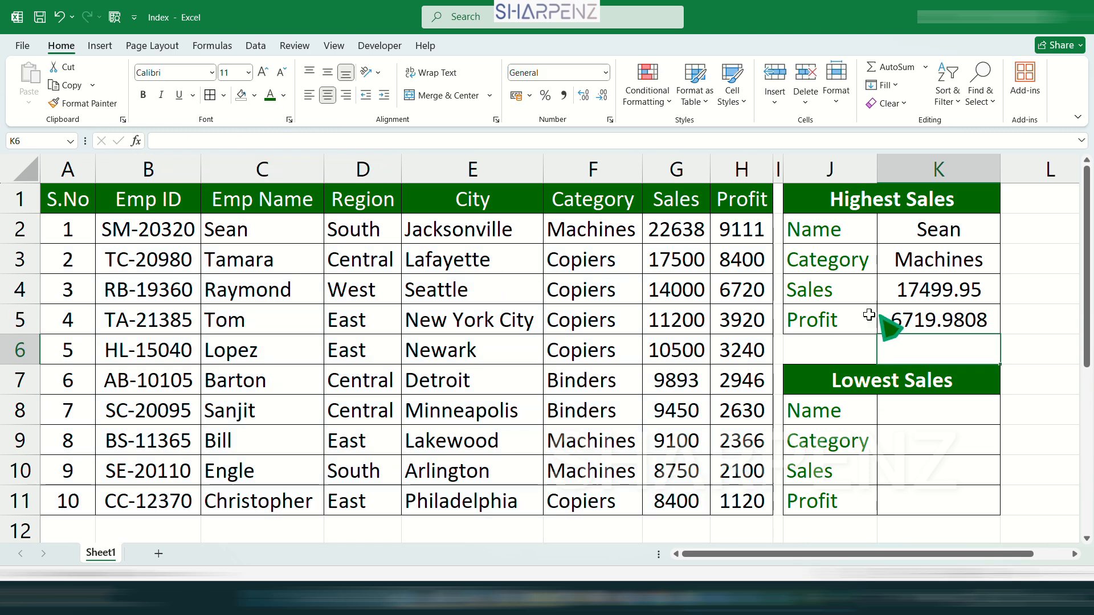
pyautogui.click(961, 310)
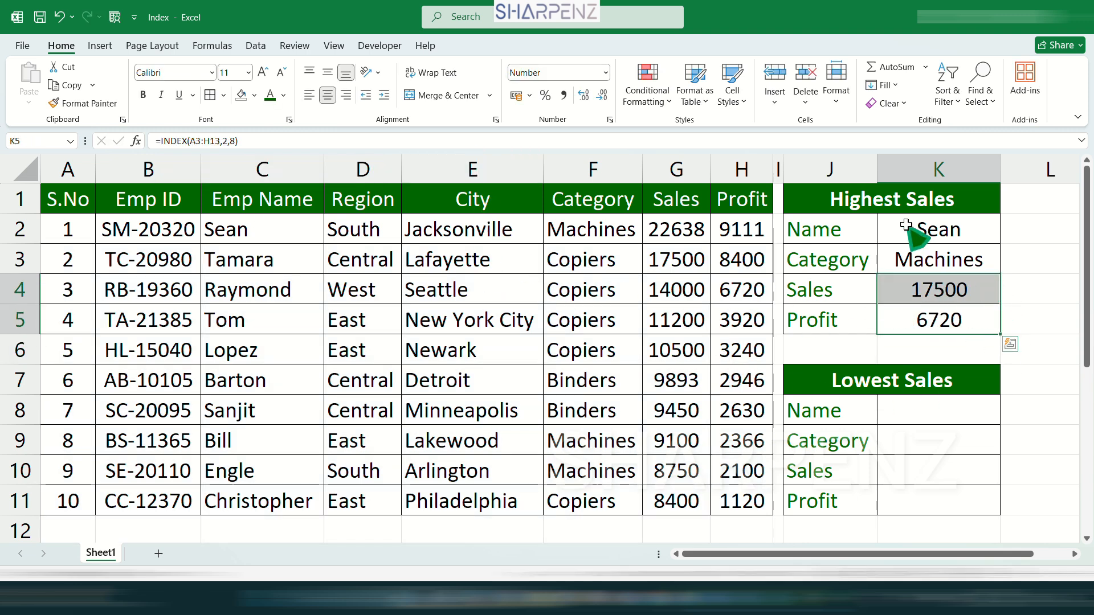
pyautogui.click(915, 238)
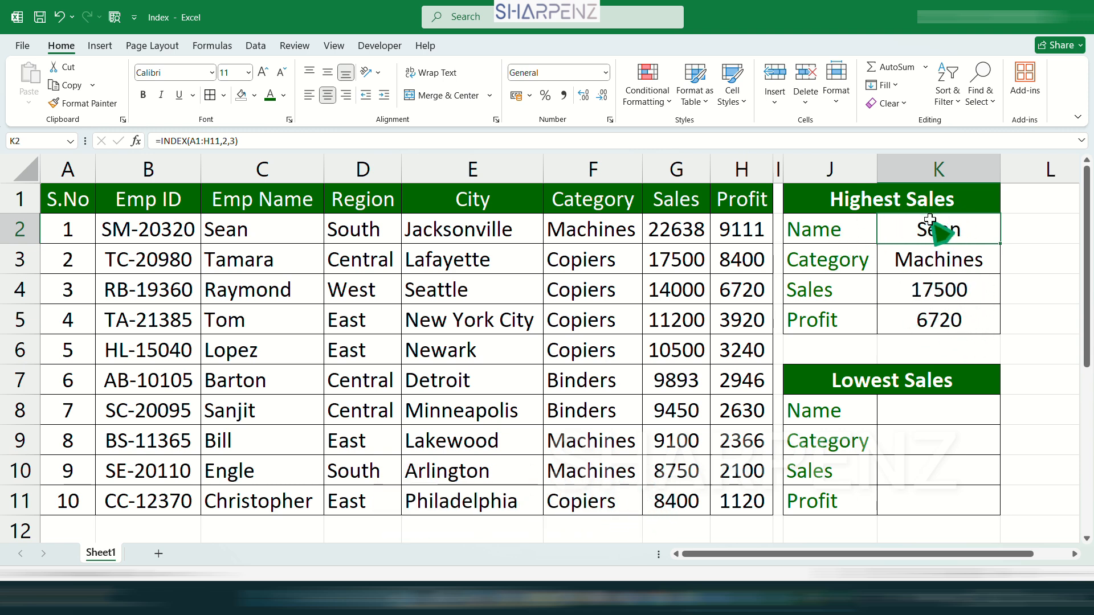
# - Enter =INDEX(A1:H11,11,3) in K8 to return the name for the Lowest Sales block
pyautogui.click(921, 420)
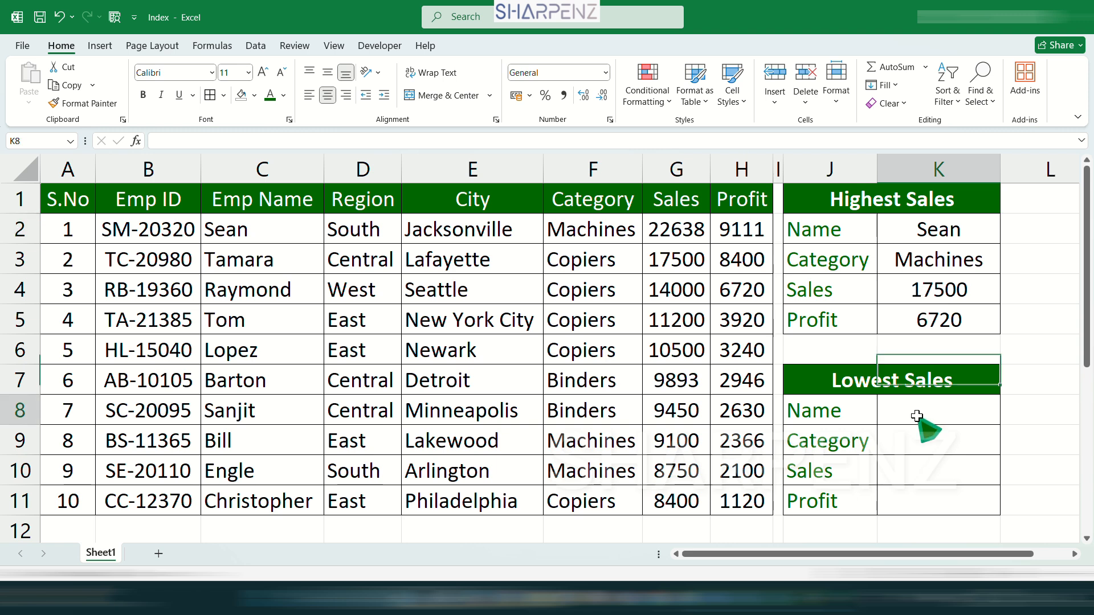
pyautogui.write('=')
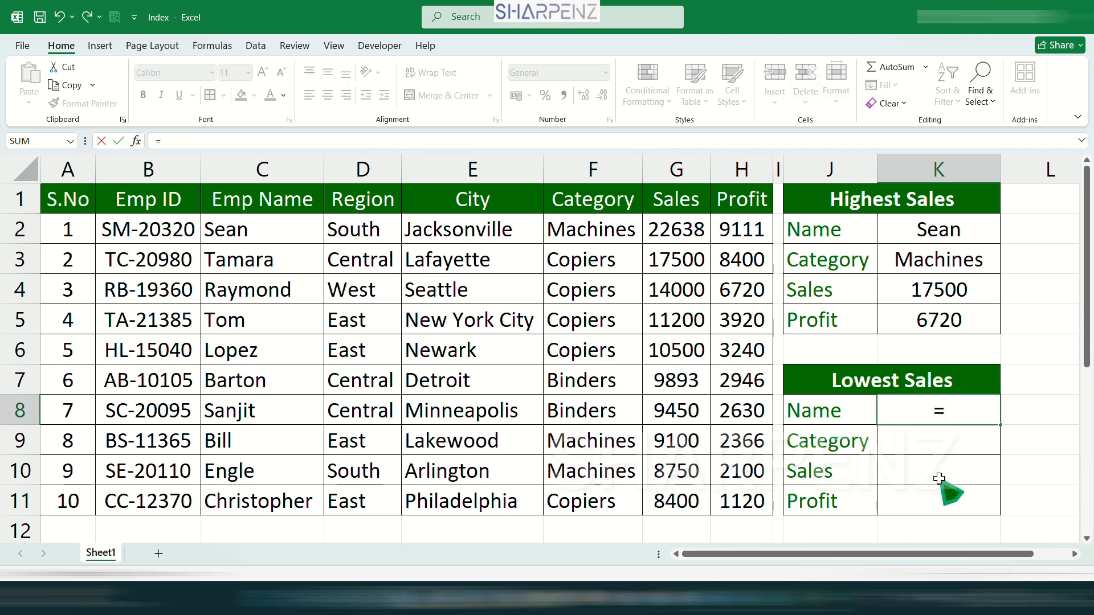
pyautogui.write('i')
pyautogui.moveTo(65, 199); pyautogui.dragTo(744, 501)
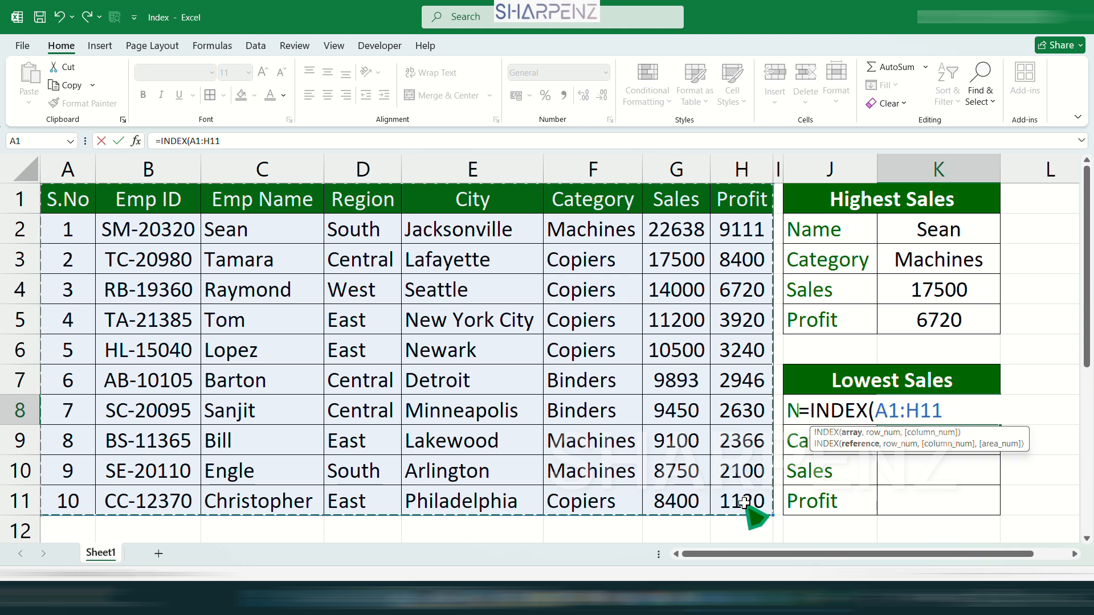
pyautogui.write(',')
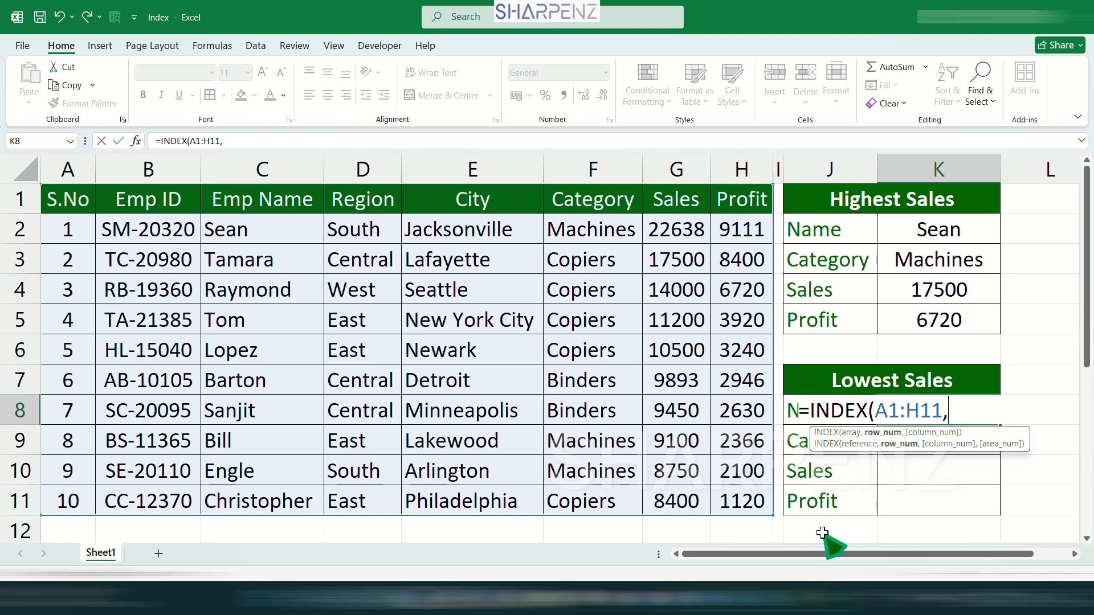
pyautogui.write(',')
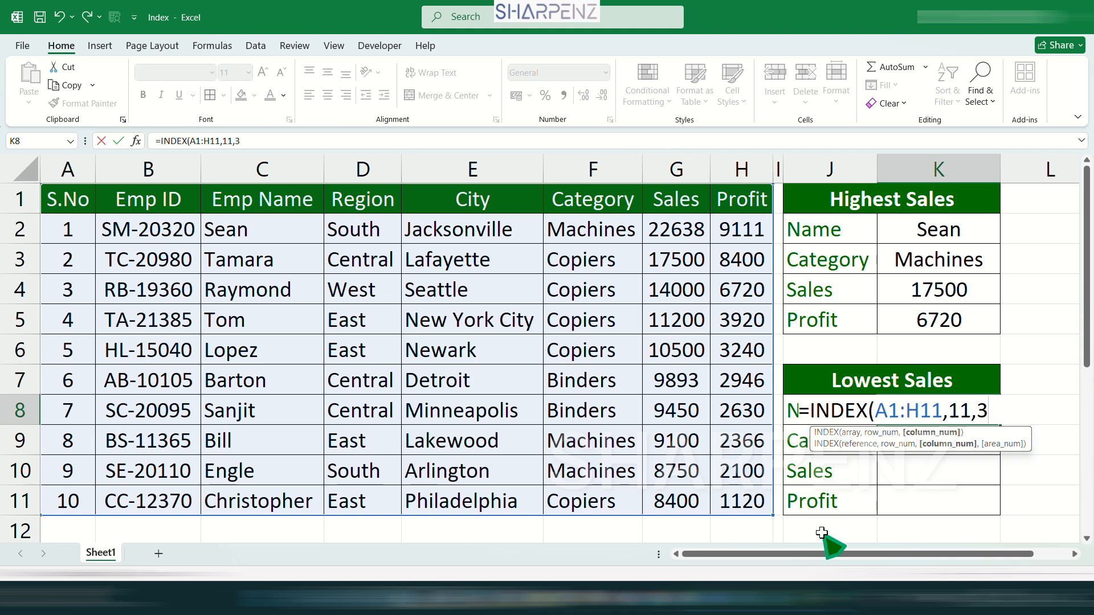
pyautogui.write('3')
pyautogui.press('Return')
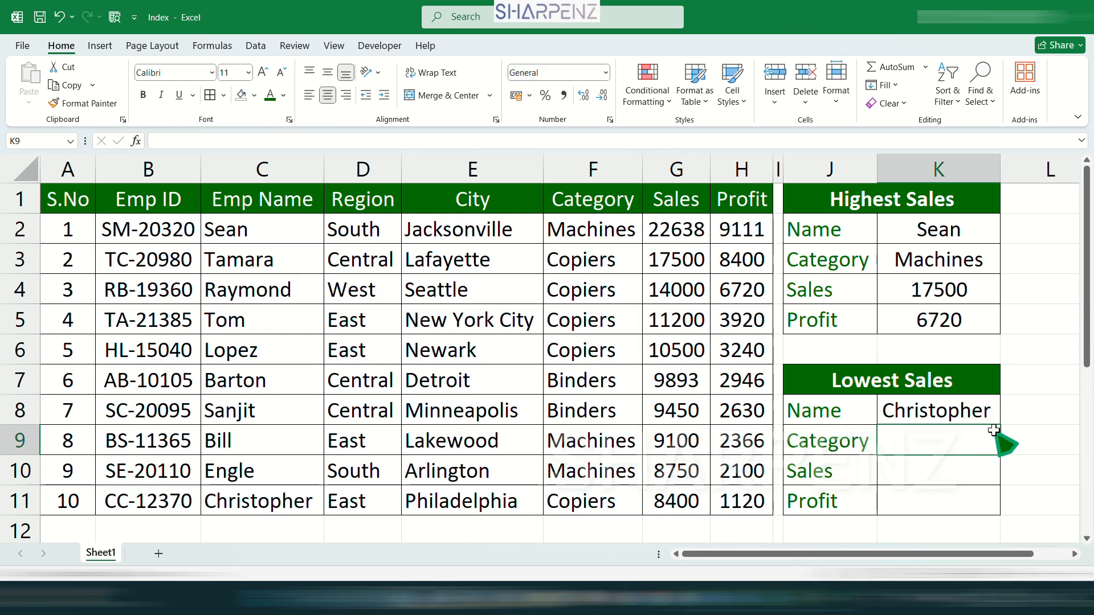
# - Enter =INDEX(A1:H11,11,6) in K9 to return the category for the Lowest Sales block
pyautogui.click(929, 411)
pyautogui.click(923, 447)
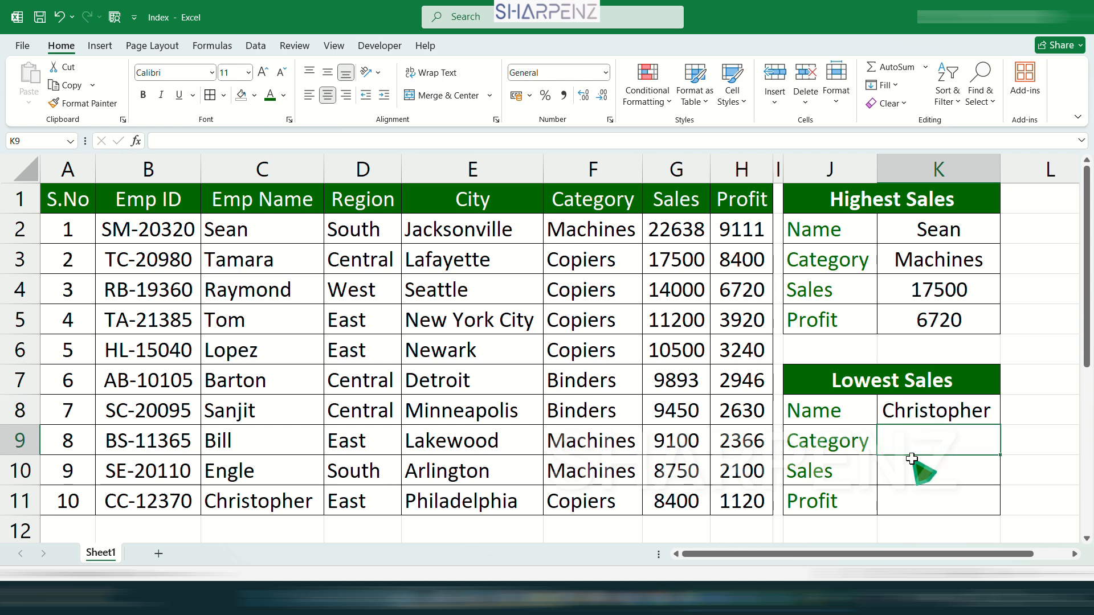
pyautogui.click(916, 467)
pyautogui.click(913, 507)
pyautogui.click(958, 416)
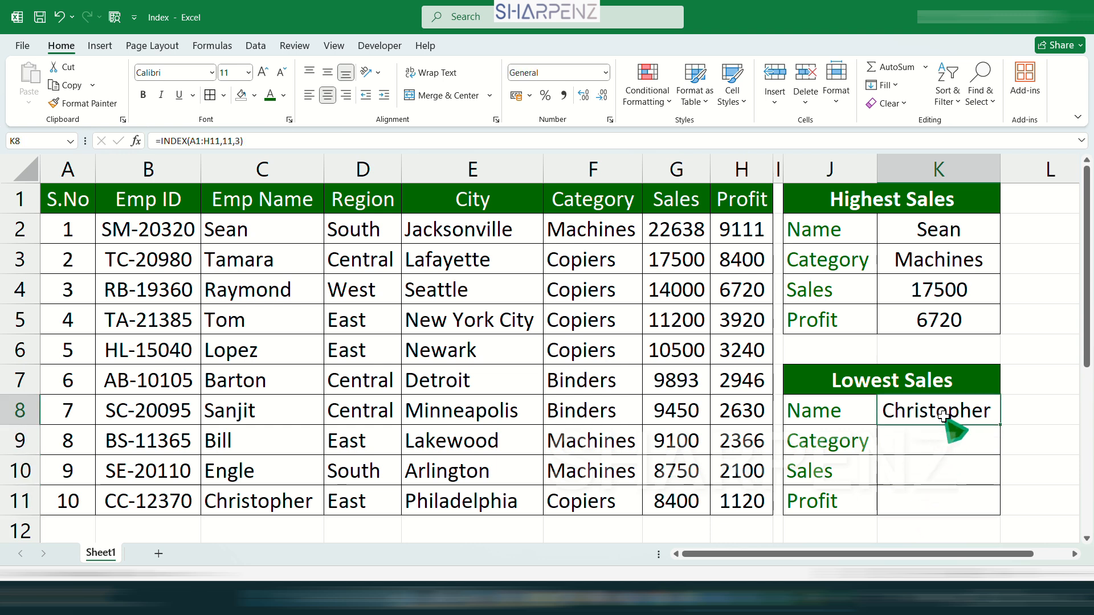
pyautogui.click(926, 447)
pyautogui.write('=INDEX(A1:H11,11,')
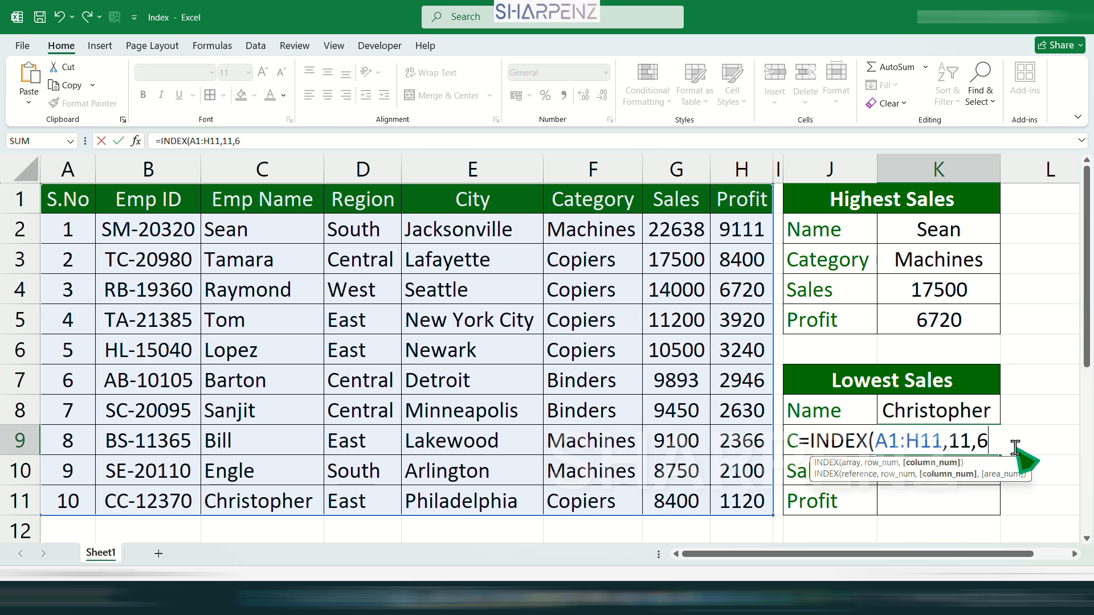
pyautogui.write('6)')
pyautogui.press('Return')
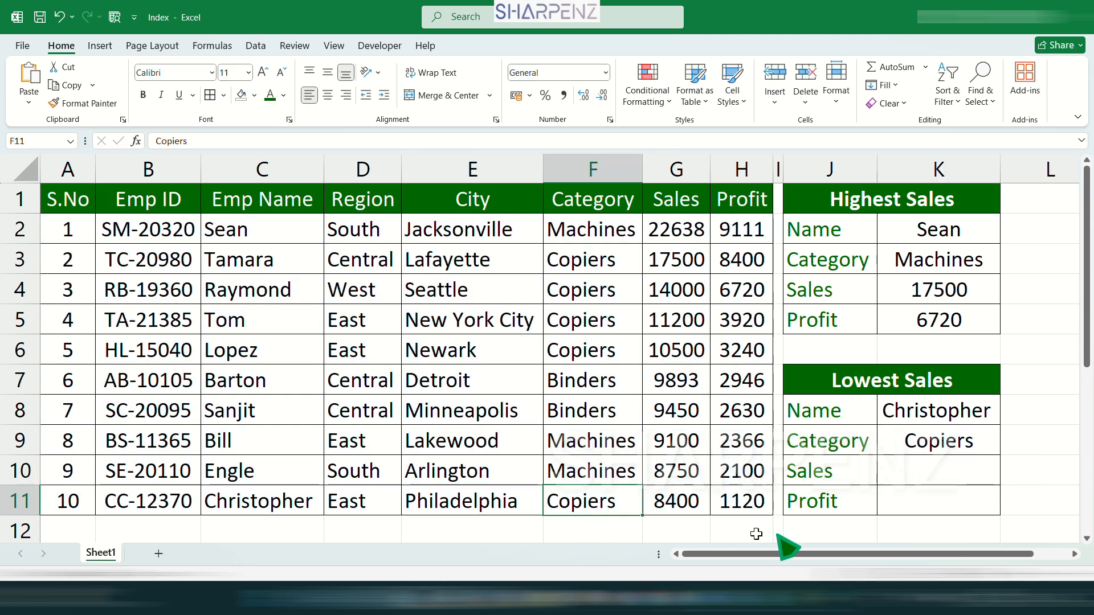
# - Enter =INDEX(A1:H11,11,7) in K10 and =INDEX(A1:H11,11,8) in K11 for the Sales and Profit entries of the Lowest Sales block
pyautogui.write('=INDEX(A1:H11,11,7)')
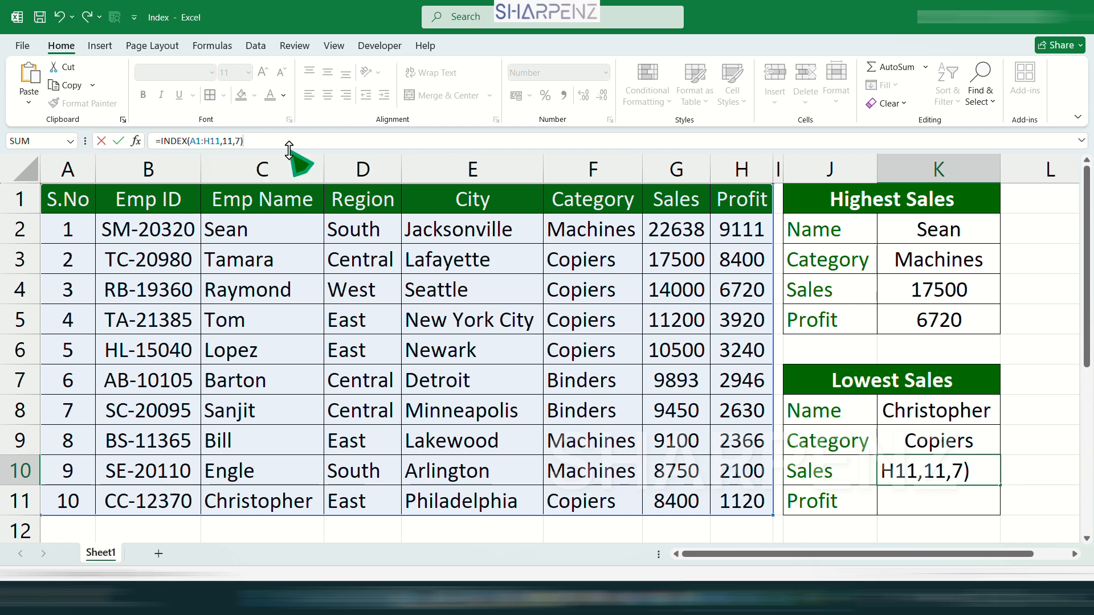
pyautogui.press('Return')
pyautogui.write('=INDEX(A1:H11,11,8)')
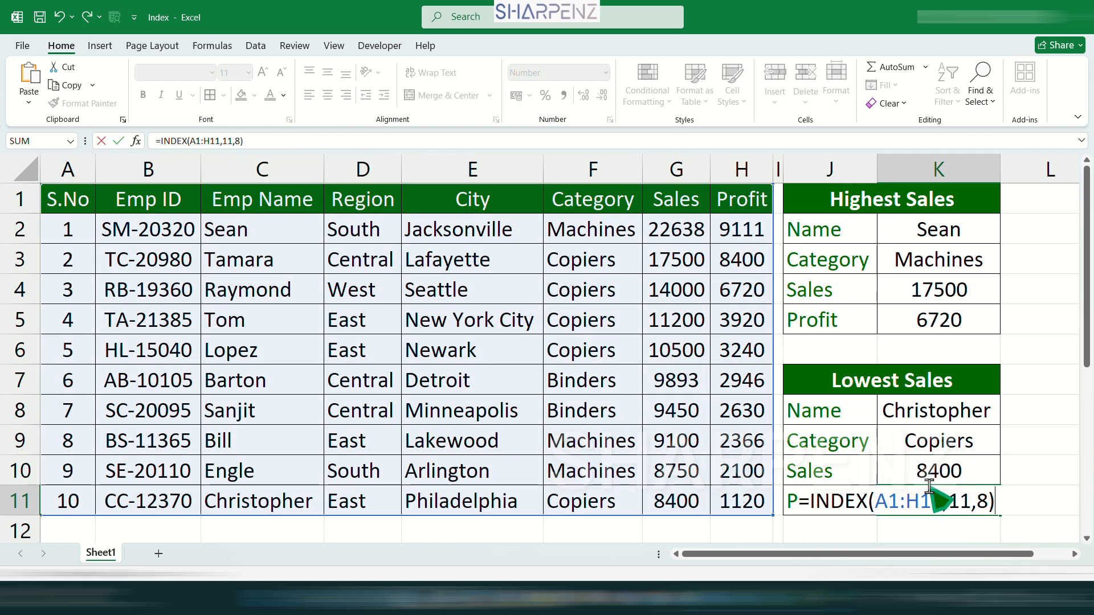
pyautogui.press('Return')
pyautogui.press('Up')
pyautogui.scroll(1, 930, 487)
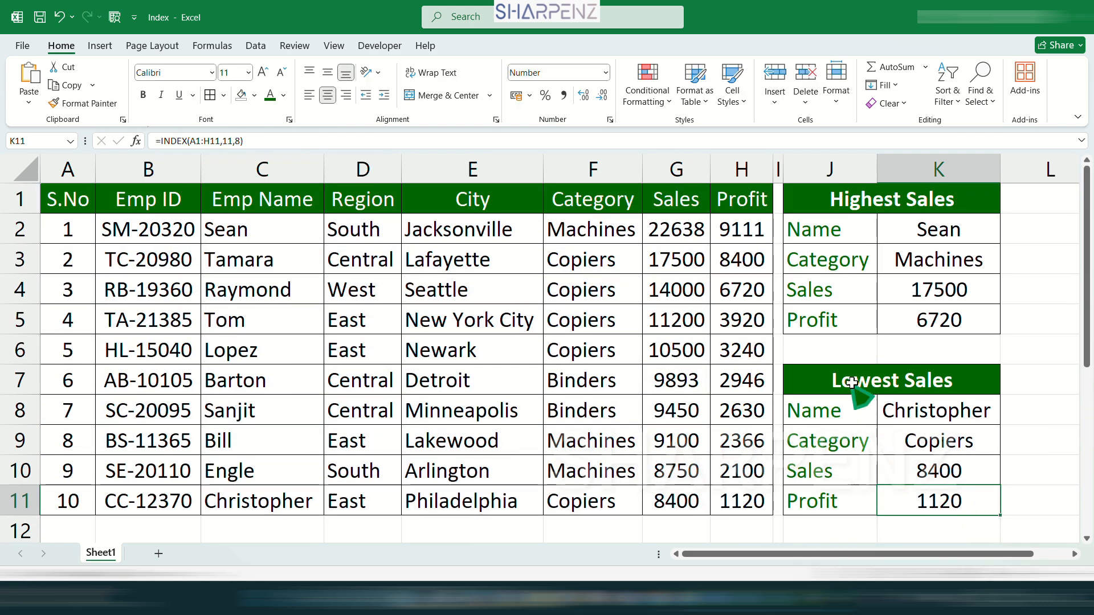
# - Review the Highest Sales and Lowest Sales blocks and check the name formula in K2
pyautogui.moveTo(836, 200); pyautogui.dragTo(918, 288)
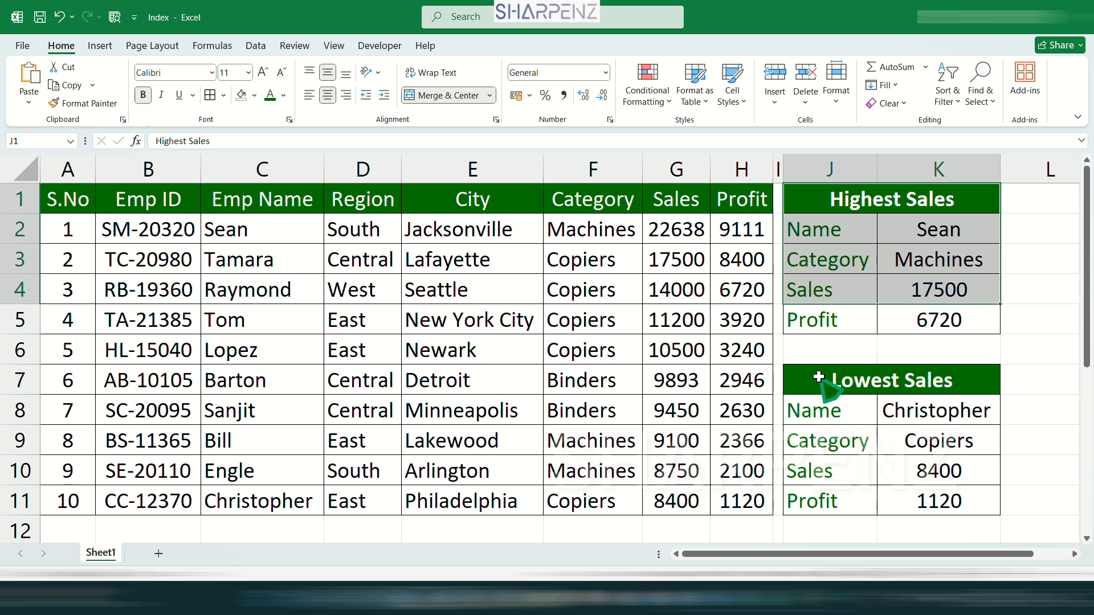
pyautogui.moveTo(819, 378); pyautogui.dragTo(958, 502)
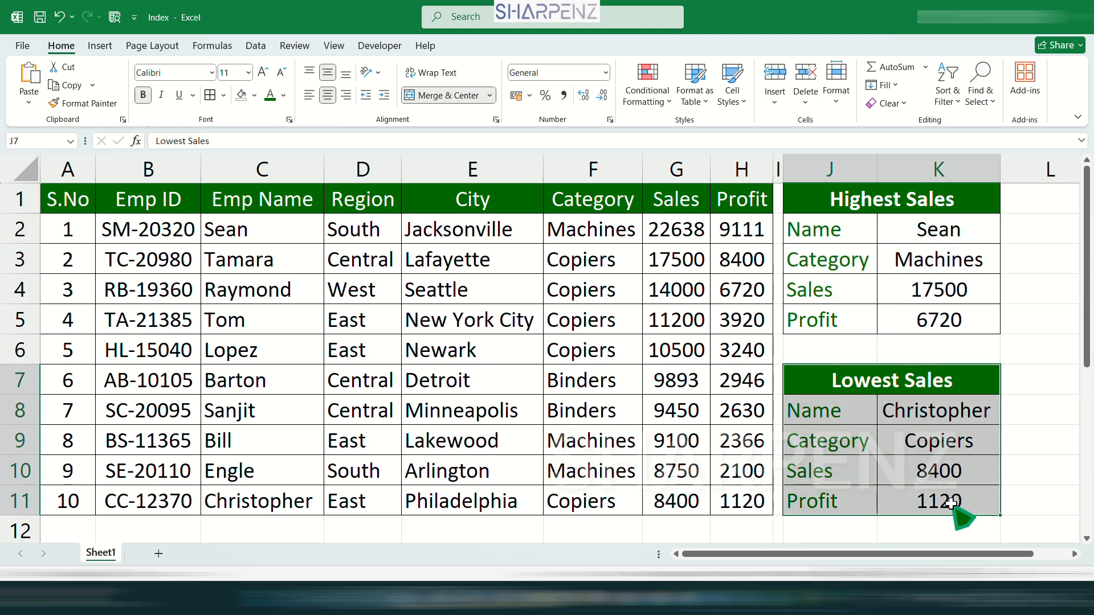
pyautogui.click(860, 236)
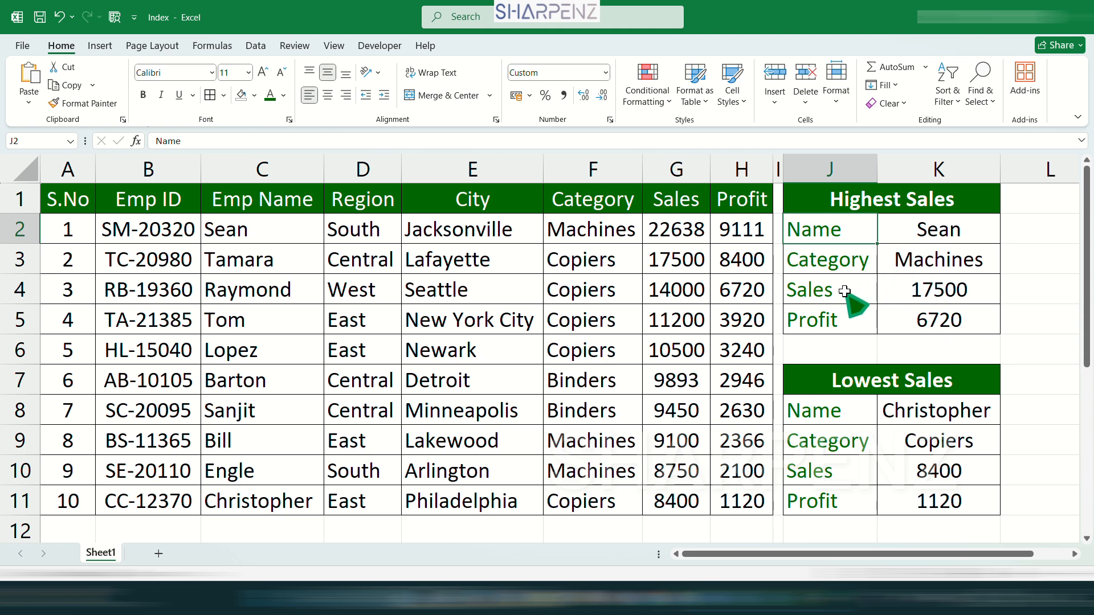
pyautogui.click(937, 224)
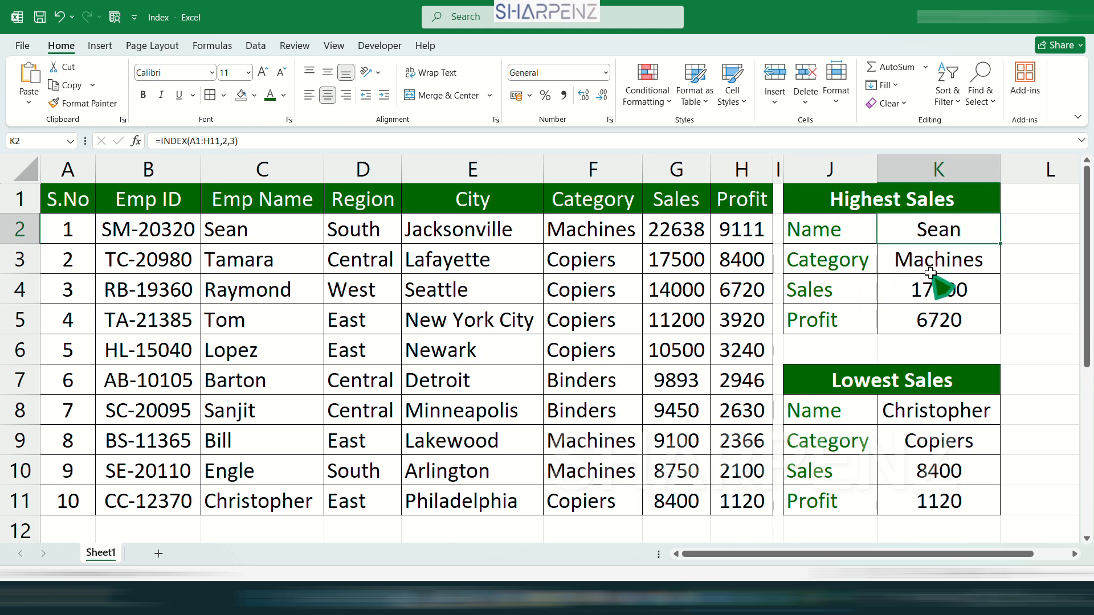